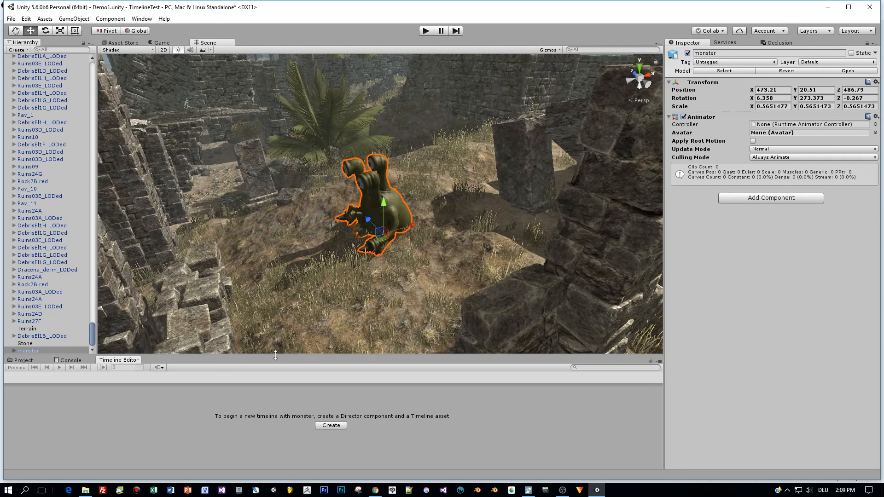
Create a timeline for the monster object and save it as Monster.playable in the Models folder
left_click(335, 425)
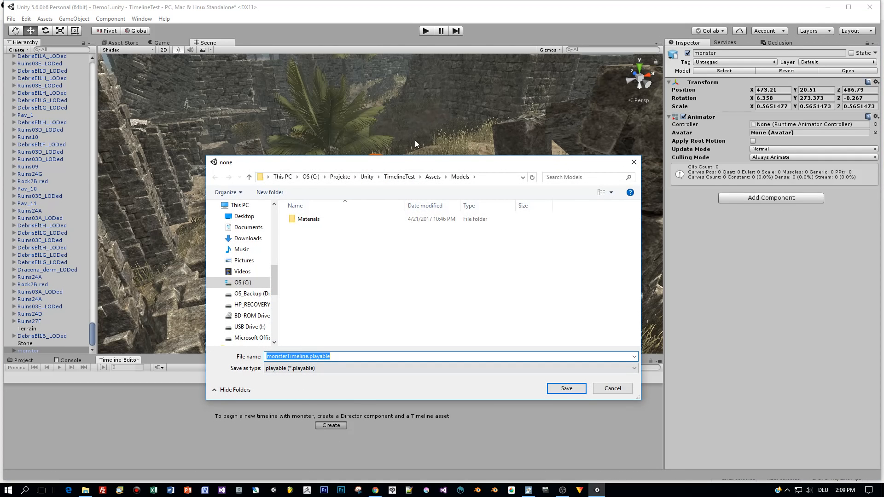
left_click(308, 356)
double_click(308, 356)
type("Monster")
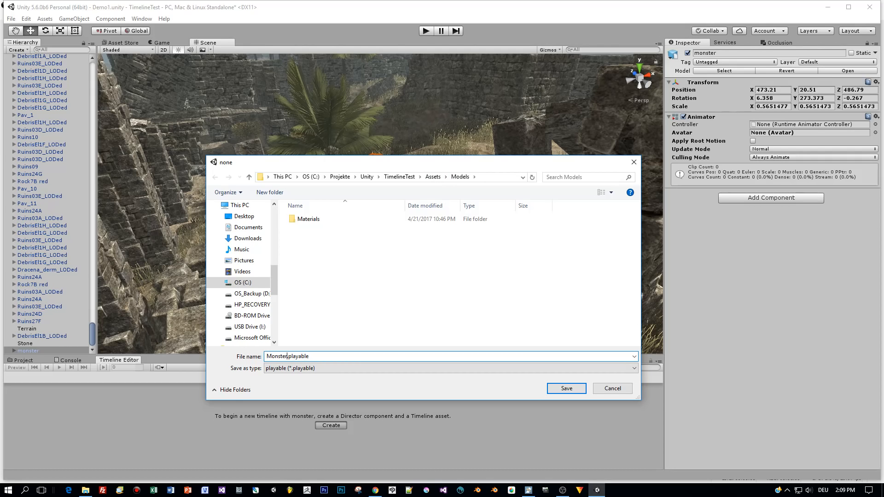
left_click(564, 389)
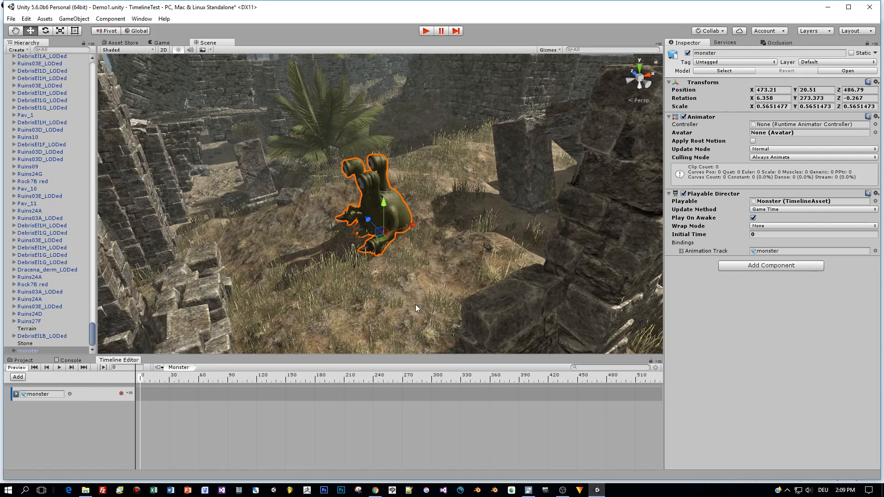
left_click(31, 394)
left_click(129, 394)
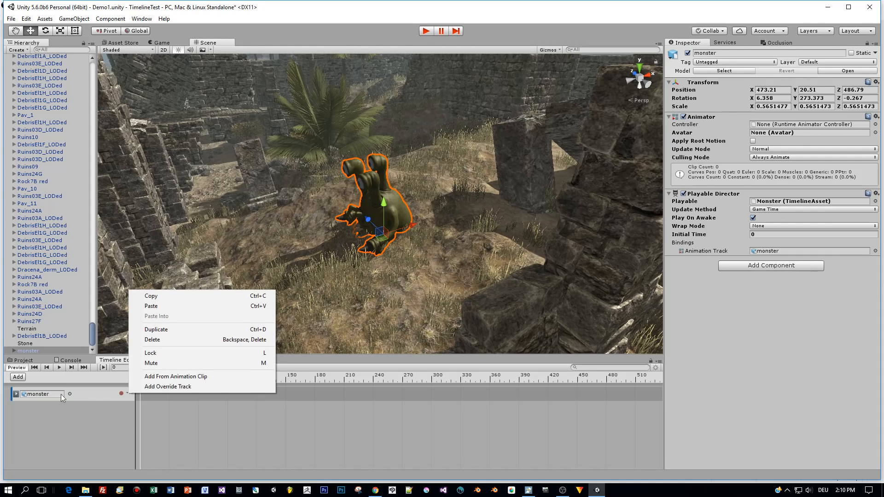
left_click(19, 377)
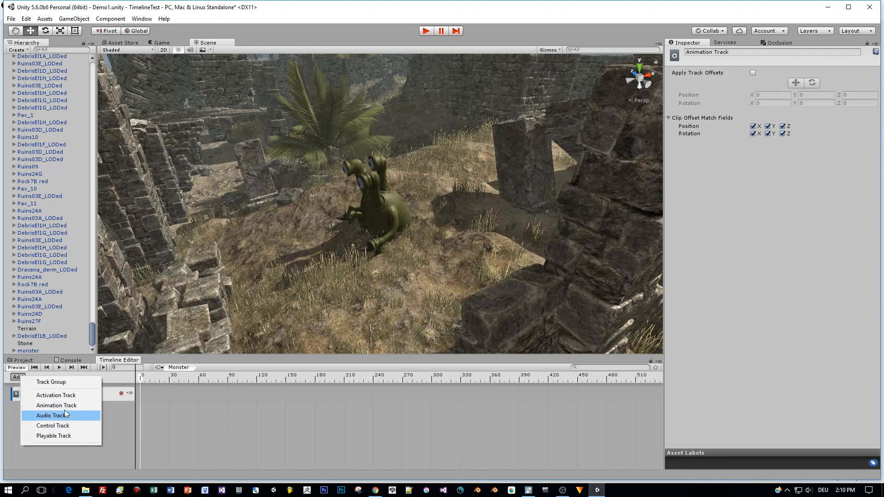
left_click(76, 396)
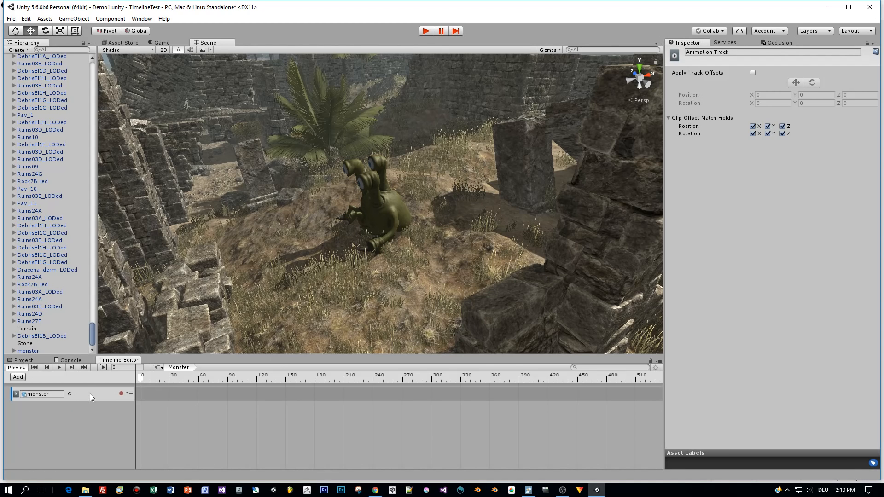
Add the monster_armature|Idle animation clip to the monster track and shorten it to end at frame 281
left_click(130, 393)
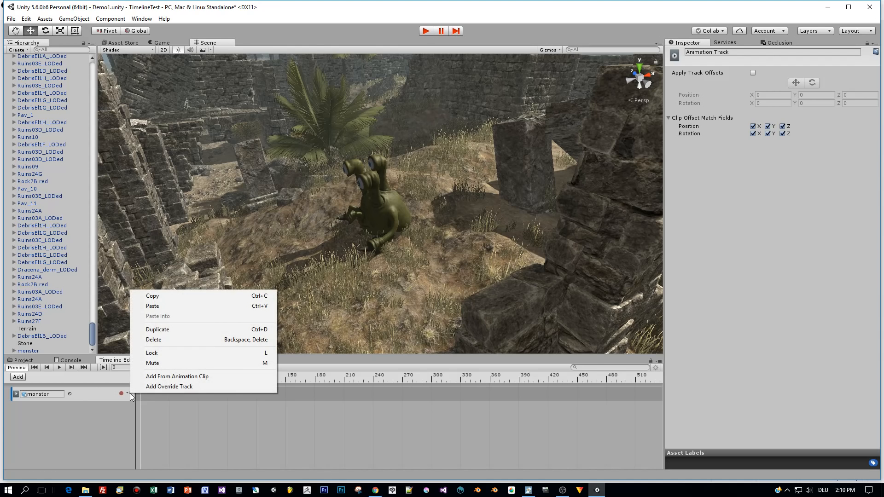
left_click(190, 379)
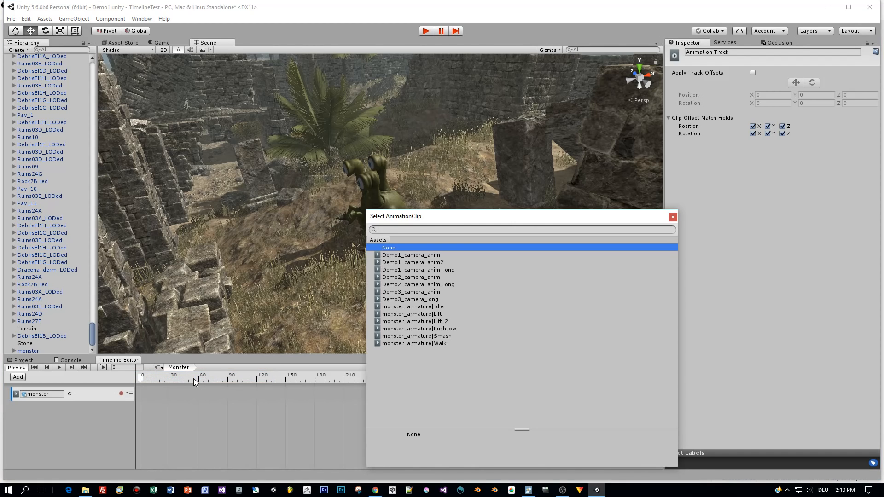
left_click(434, 306)
double_click(433, 306)
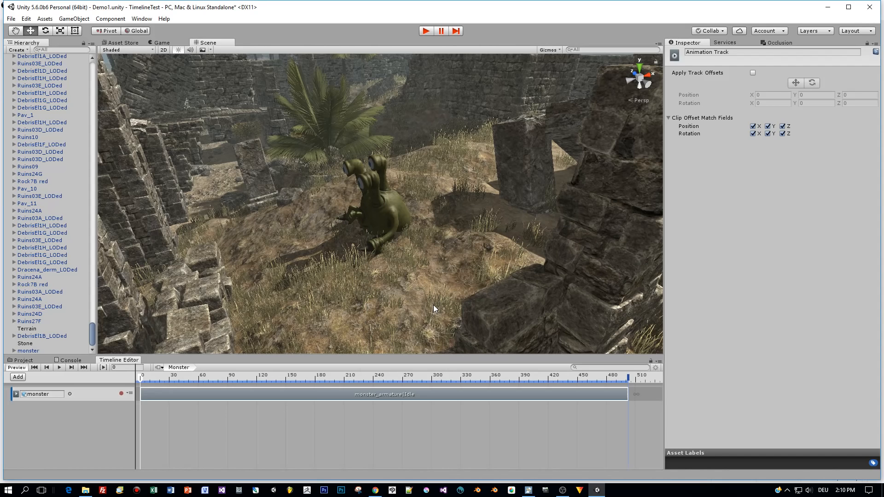
left_click_drag(626, 394, 412, 395)
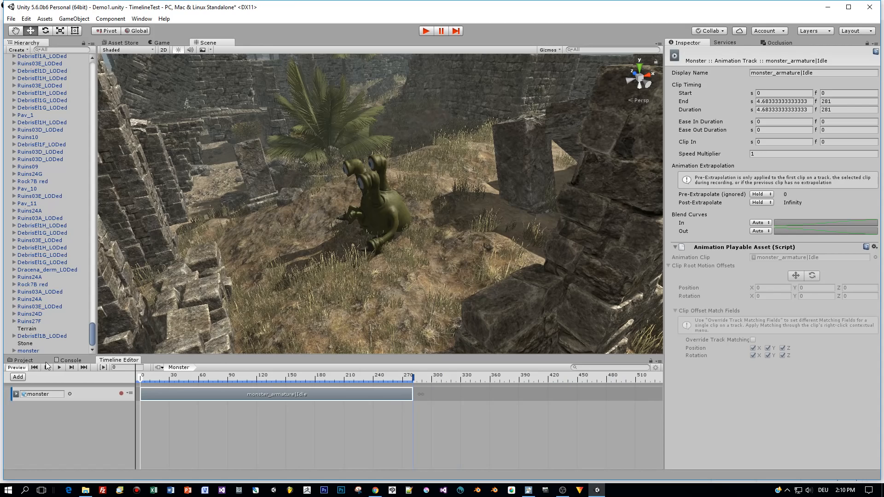
Play the start of the Idle clip in the timeline preview and return the playhead to frame 0
left_click(60, 368)
left_click(59, 368)
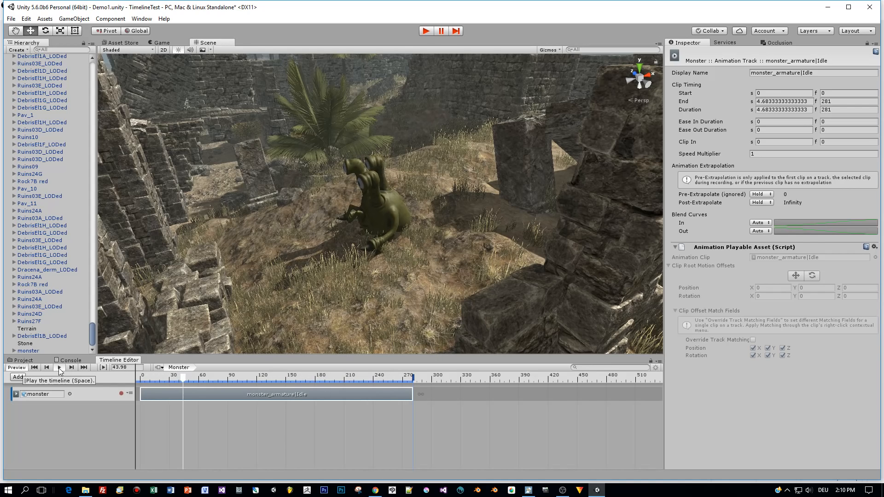
left_click_drag(195, 377, 142, 384)
scroll(339, 422, "down", 2, "ctrl")
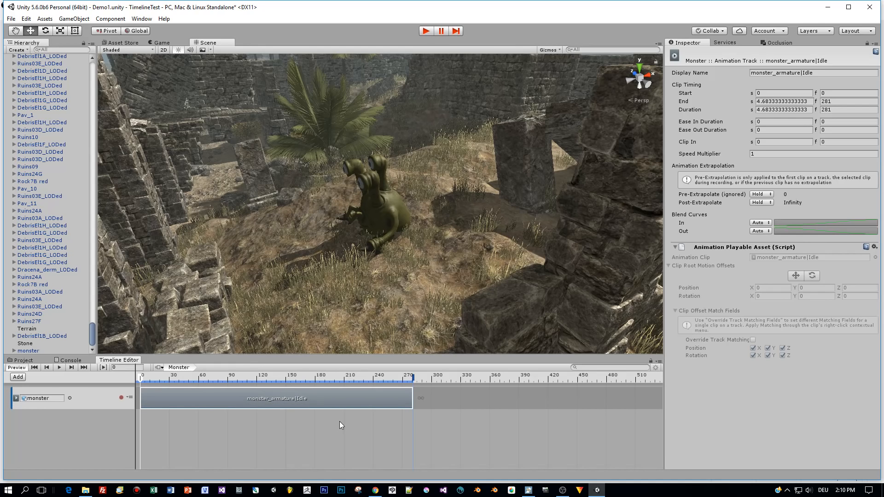
Trim the Idle clip to end at frame 271 and add the monster_armature|Walk clip directly after it
left_click_drag(413, 395, 395, 399)
left_click(418, 377)
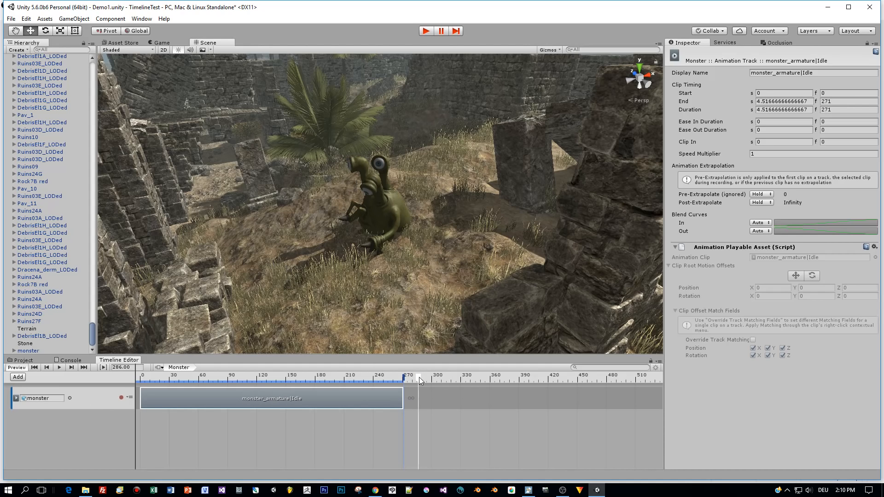
left_click(129, 397)
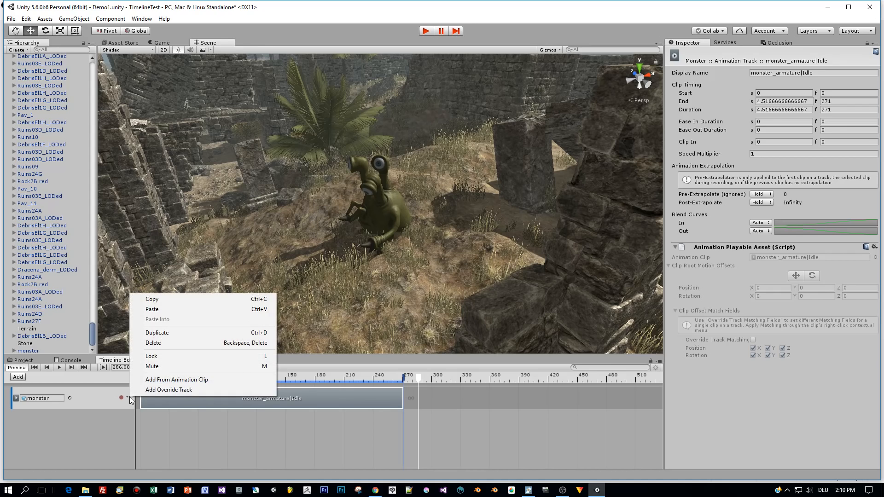
left_click(189, 381)
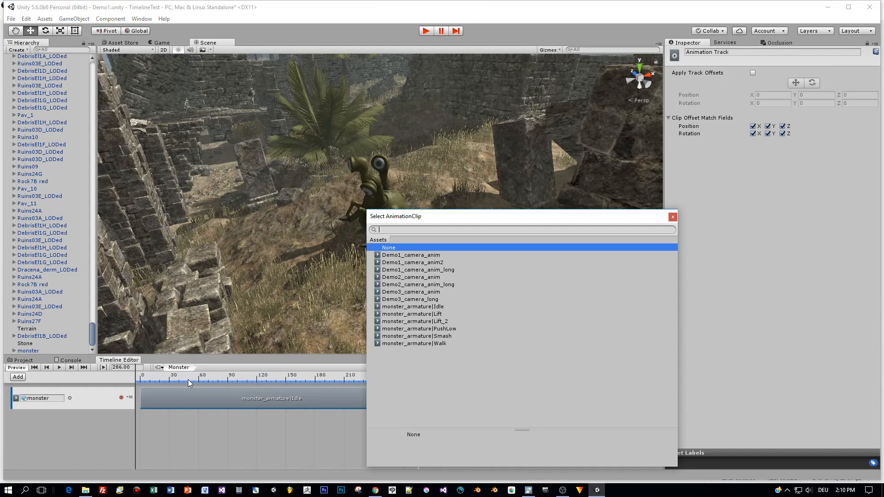
double_click(433, 344)
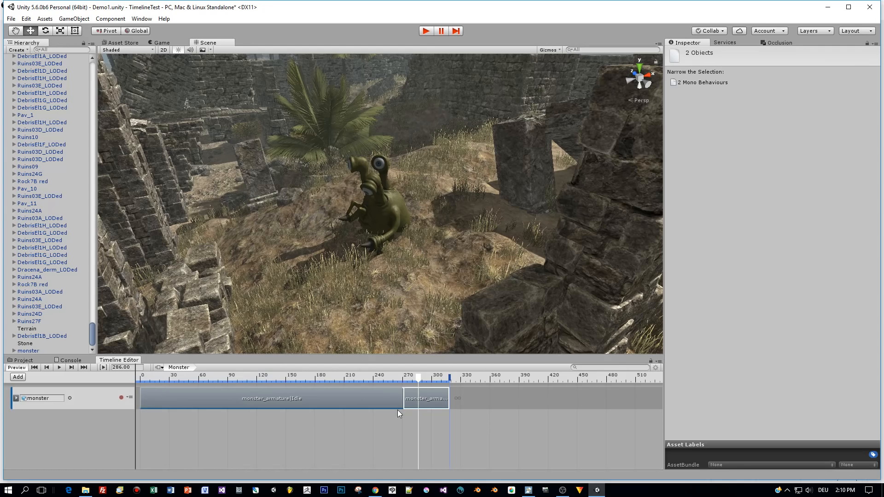
Extend the Walk clip to end at frame 457 and play the timeline from frame 186
left_click_drag(447, 400, 641, 418)
left_click_drag(402, 378, 305, 383)
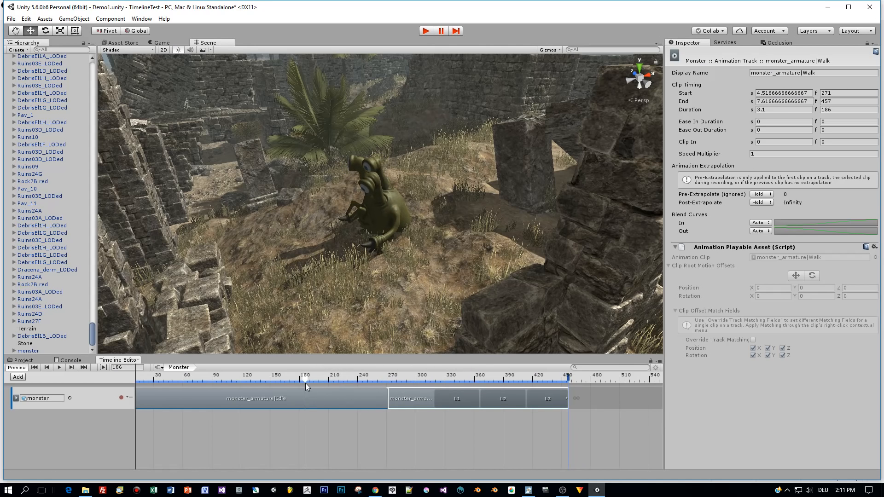
left_click(59, 367)
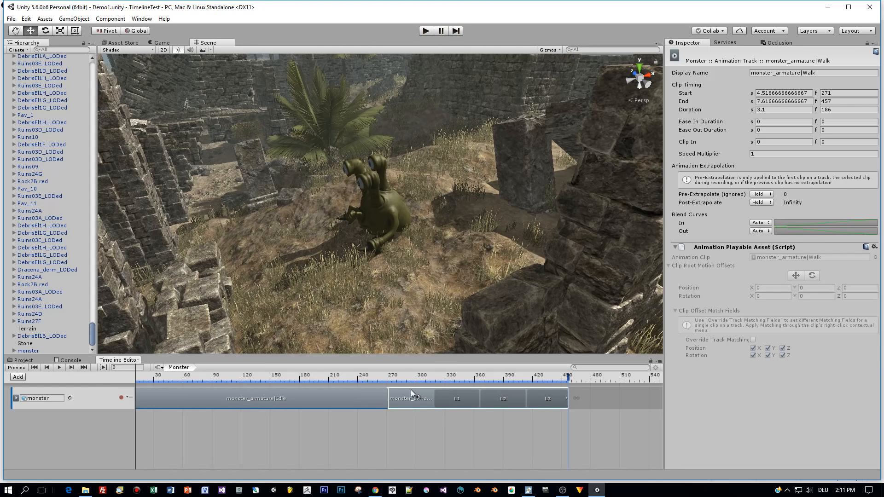
Shift the Walk clip to start at frame 251 so it blends with the Idle clip, and play the timeline from frame 186
left_click_drag(353, 380, 369, 378)
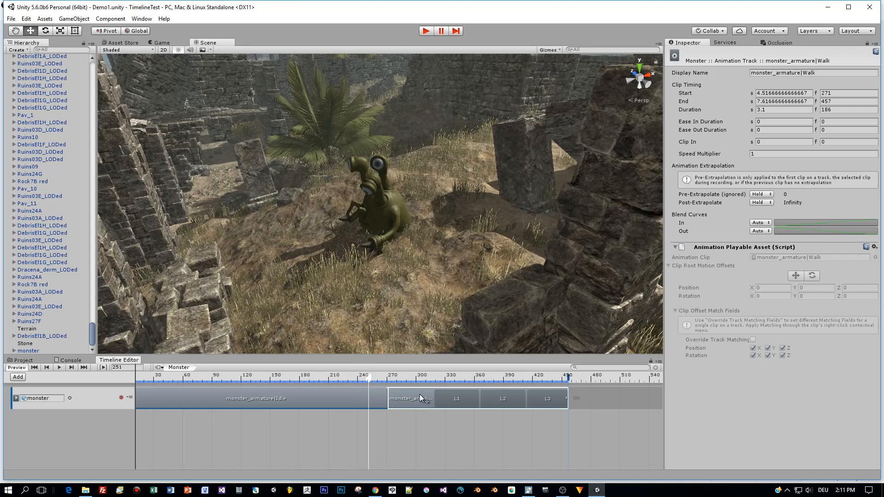
left_click_drag(418, 391, 306, 386)
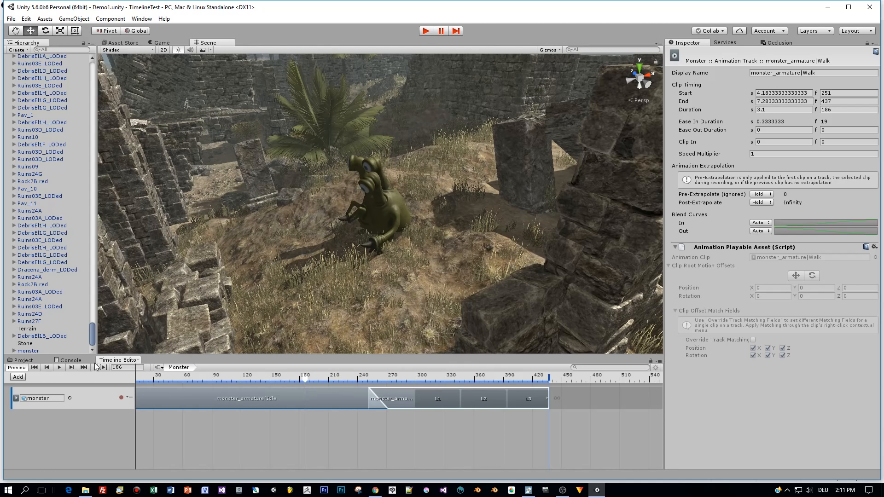
left_click(57, 367)
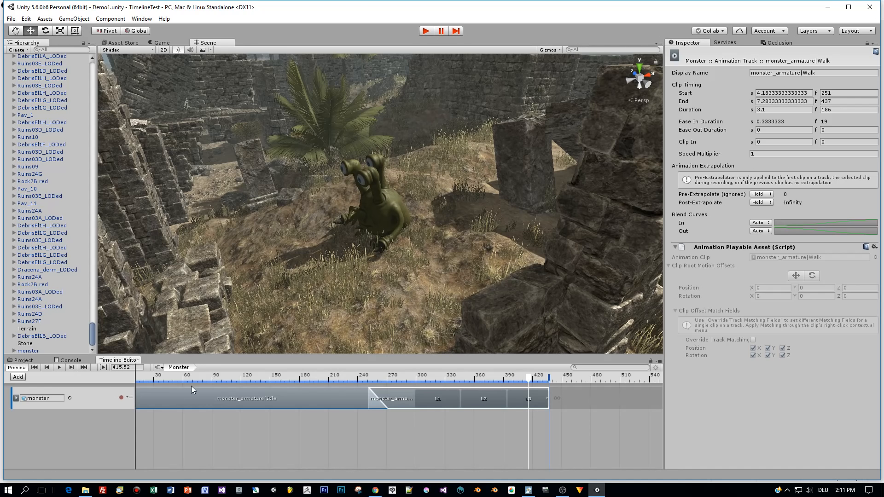
Scrub the timeline back and forth across the blend between the Idle and Walk clips to check the transition
left_click(291, 381)
left_click_drag(284, 385, 153, 390)
scroll(210, 427, "down", 5)
left_click_drag(161, 379, 345, 402)
scroll(325, 319, "up", 2)
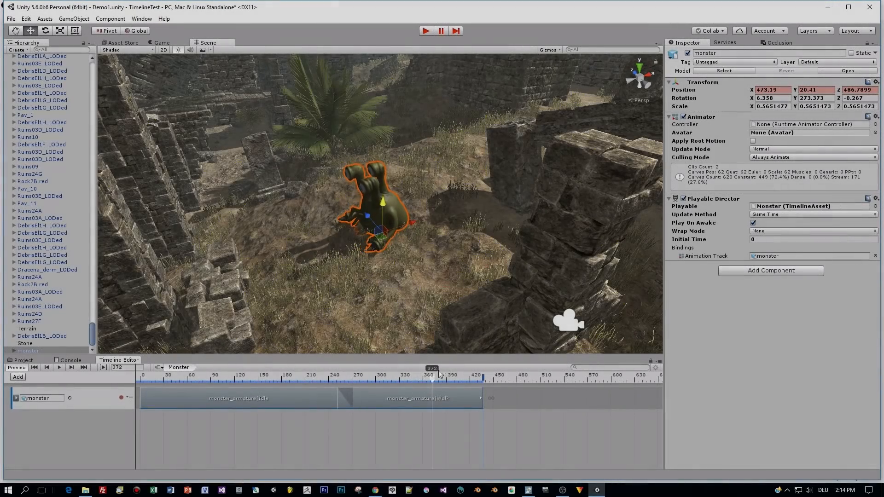
With the playhead at frame 0, move the monster to Z 486.36 and add a second animation track bound to it
left_click_drag(439, 372, 133, 376)
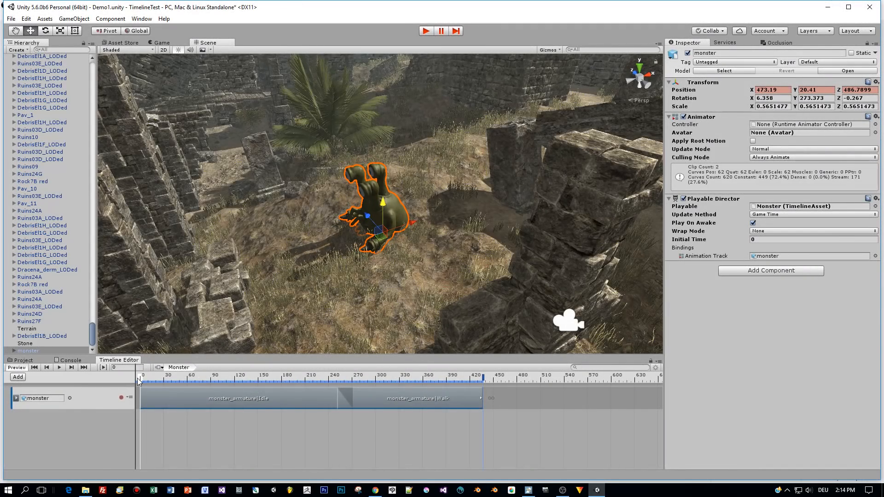
left_click_drag(389, 175, 377, 219, "alt")
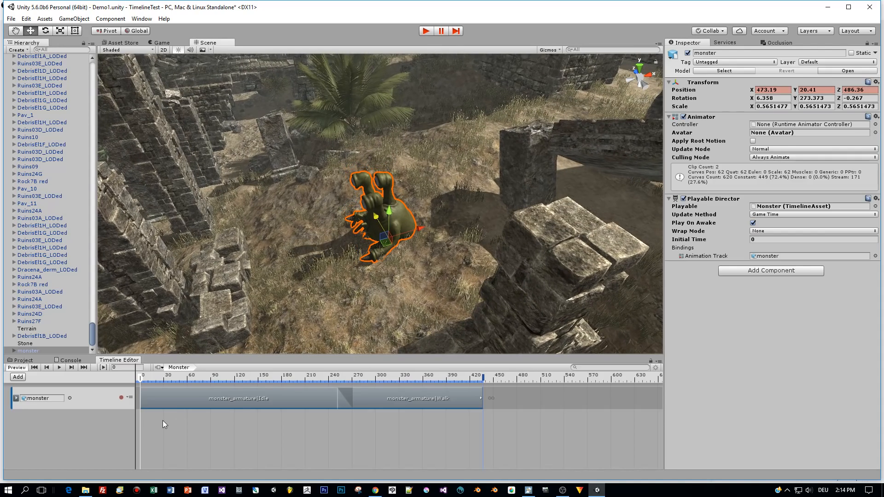
right_click(54, 436)
left_click(77, 451)
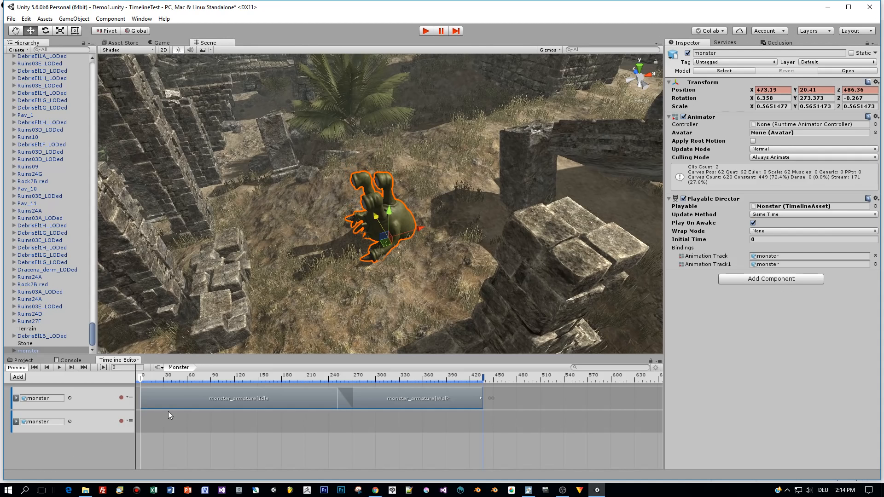
Start recording on the second monster track and set position keyframes at frame 0 (X 473.21) and frame 264
left_click(121, 421)
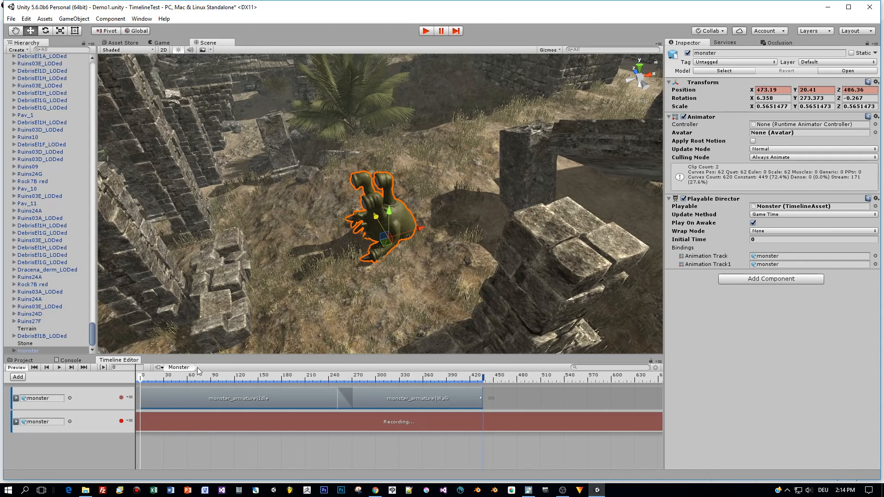
left_click_drag(417, 230, 418, 230)
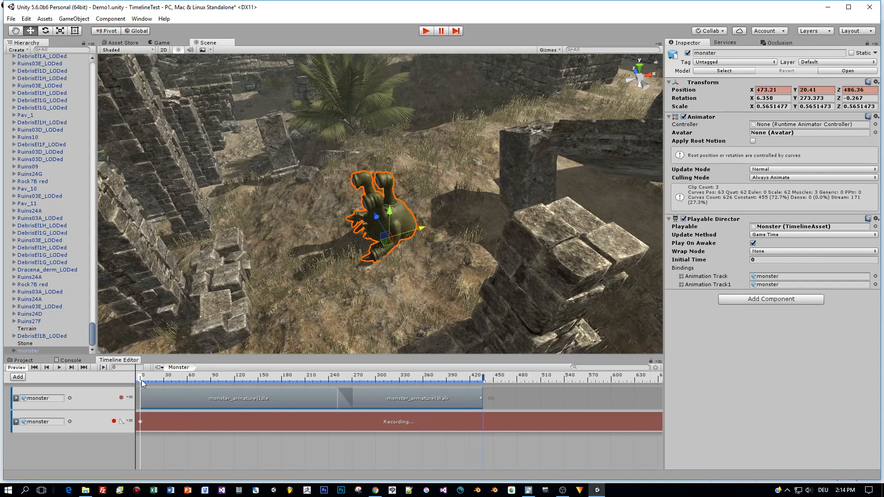
left_click_drag(141, 383, 348, 400)
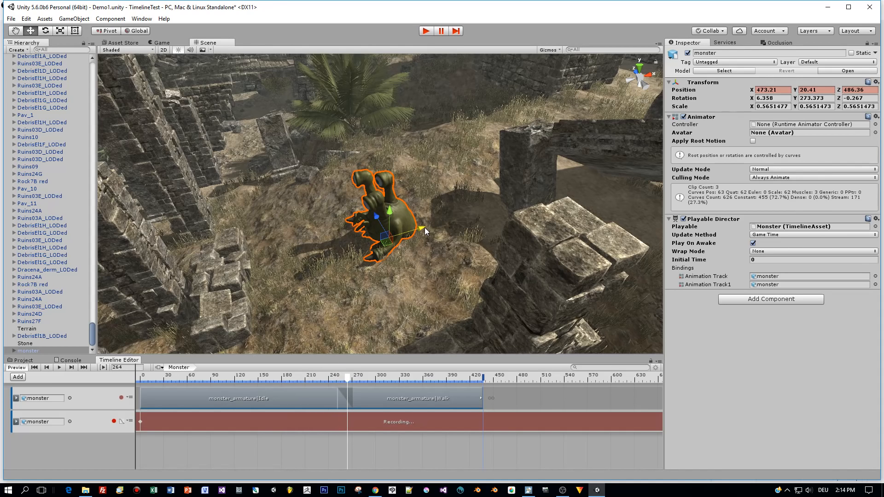
left_click_drag(419, 228, 418, 228)
Record a position keyframe at frame 434 with the monster moved to X 470.12, Y 20.19, and stop recording
left_click_drag(353, 385, 483, 390)
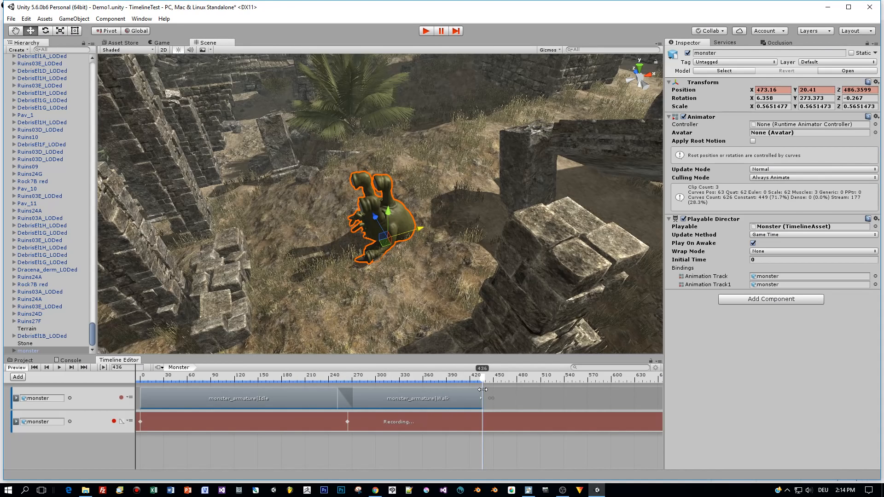
left_click_drag(482, 390, 481, 391)
mouse_move(419, 227)
left_mouse_down()
mouse_move(343, 251)
mouse_move(405, 234)
left_mouse_up()
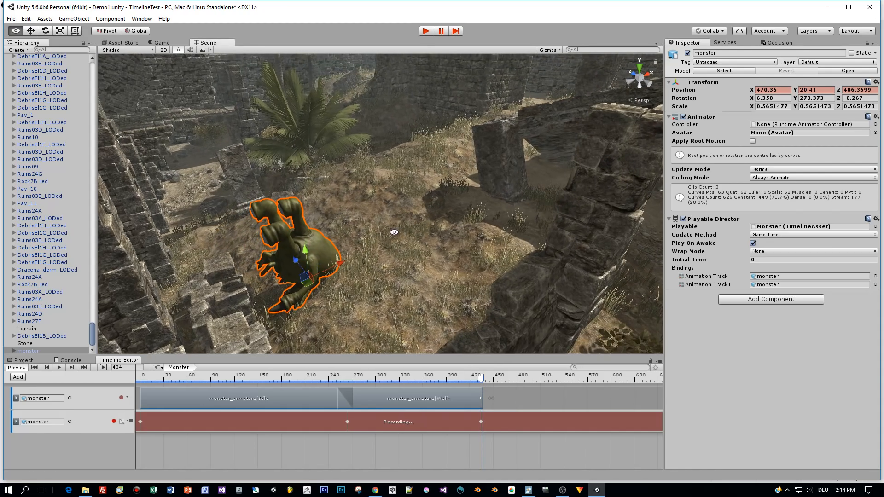
left_click_drag(306, 256, 331, 276)
left_click_drag(387, 284, 355, 266, "alt")
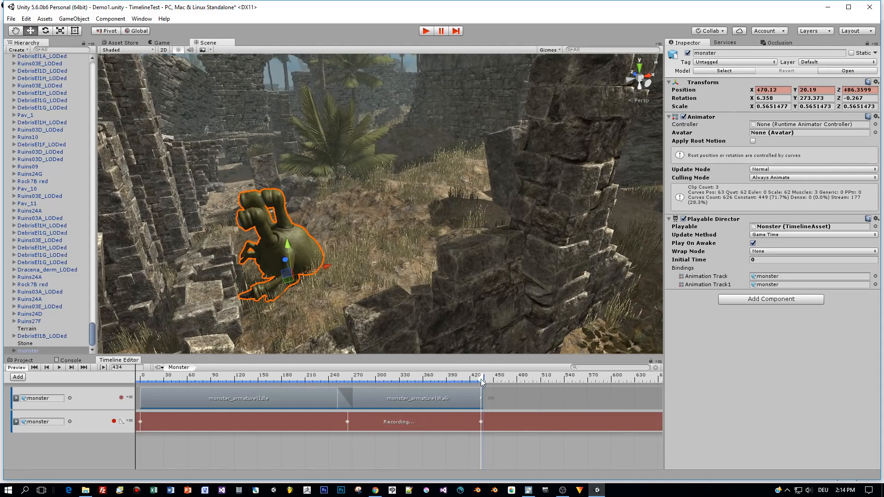
left_click(114, 421)
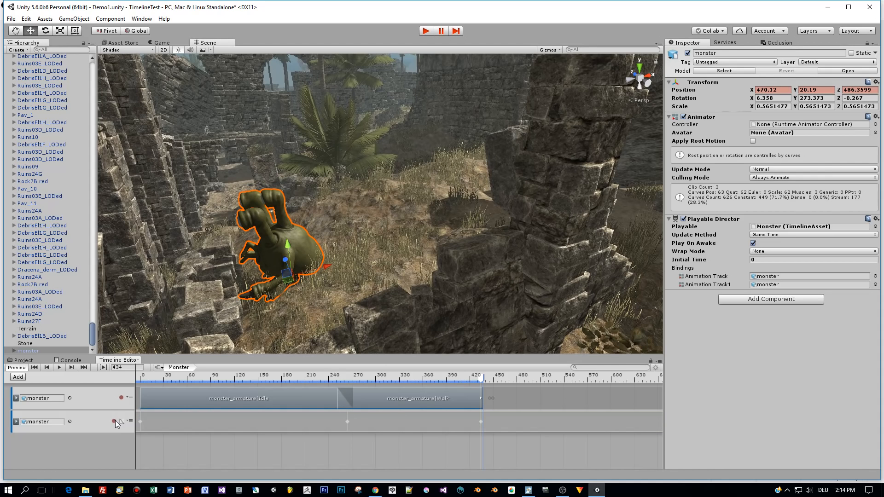
With the playhead at frame 436, add the monster_armature|Lift_2 clip to the first monster track after the Walk clip
mouse_move(480, 381)
left_mouse_down()
mouse_move(200, 393)
mouse_move(466, 405)
mouse_move(502, 384)
mouse_move(485, 379)
left_mouse_up()
left_click_drag(485, 382, 485, 384)
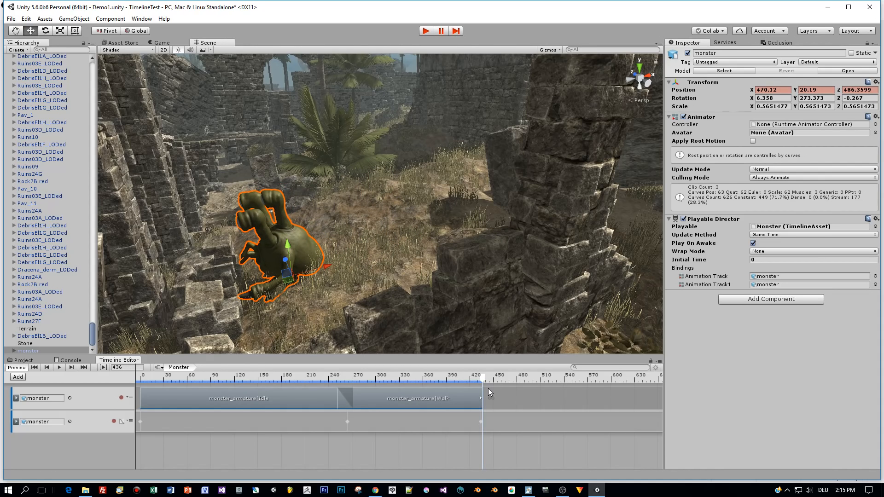
left_click(131, 398)
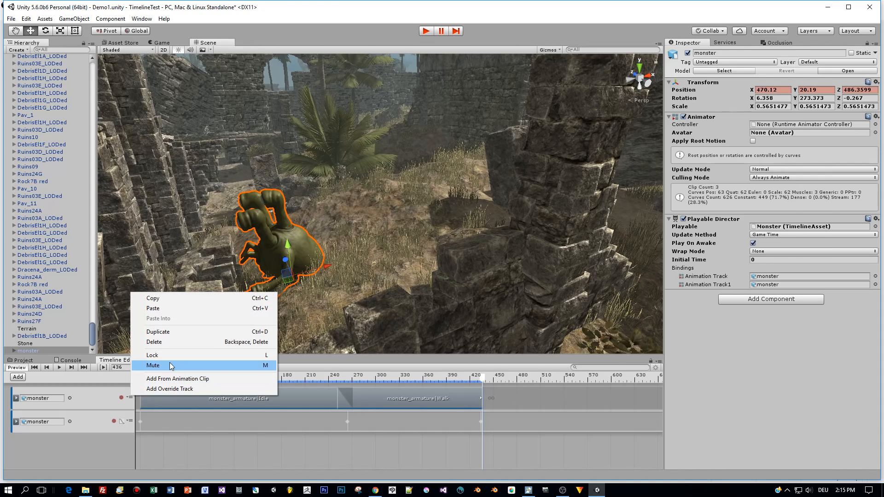
left_click(171, 379)
left_click(443, 322)
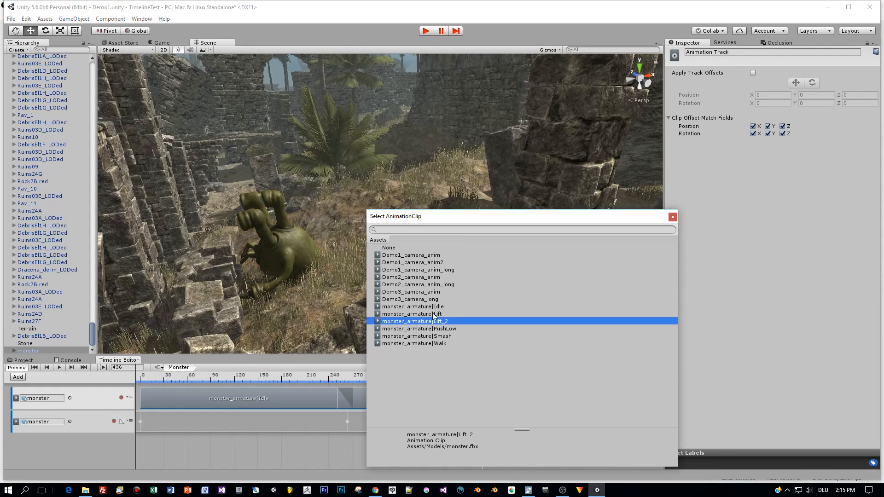
left_click(433, 315)
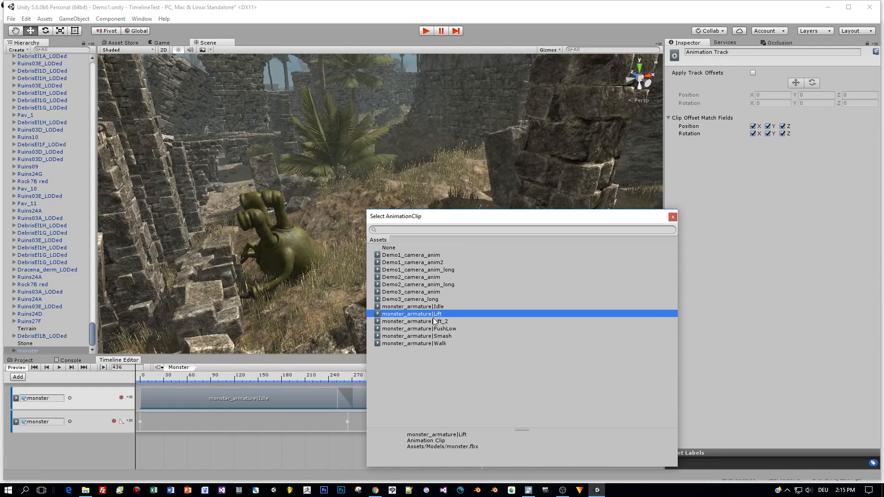
left_click(434, 322)
double_click(433, 321)
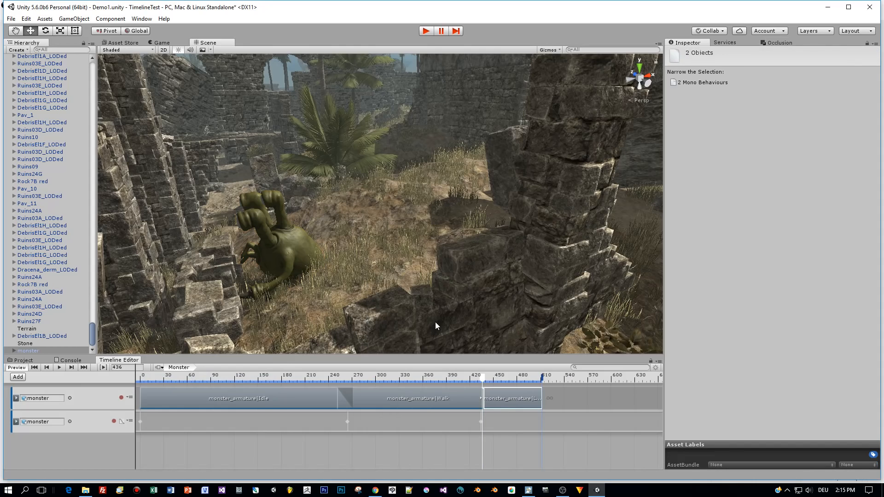
Overlap the Lift_2 clip with the end of the Walk clip, starting it at frame 428, and scrub through the sequence
left_click(497, 377)
left_click_drag(497, 378, 137, 397)
left_click(454, 380)
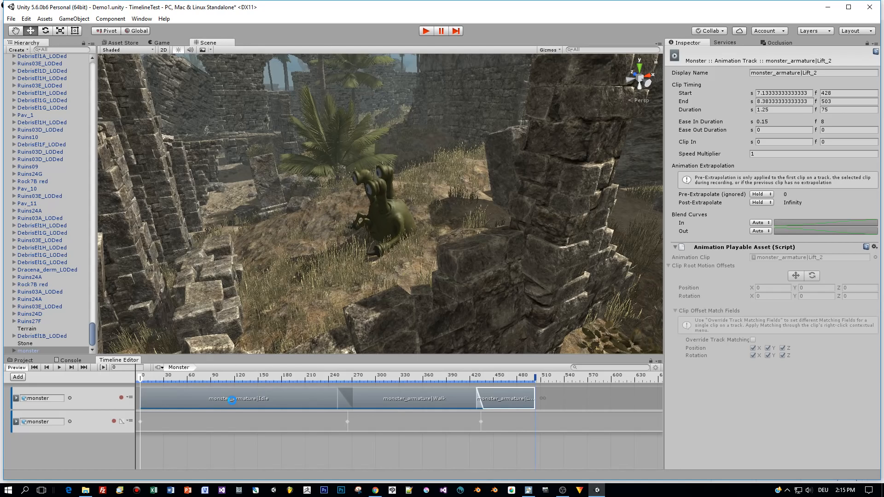
left_click(232, 400)
left_click_drag(203, 379, 486, 438)
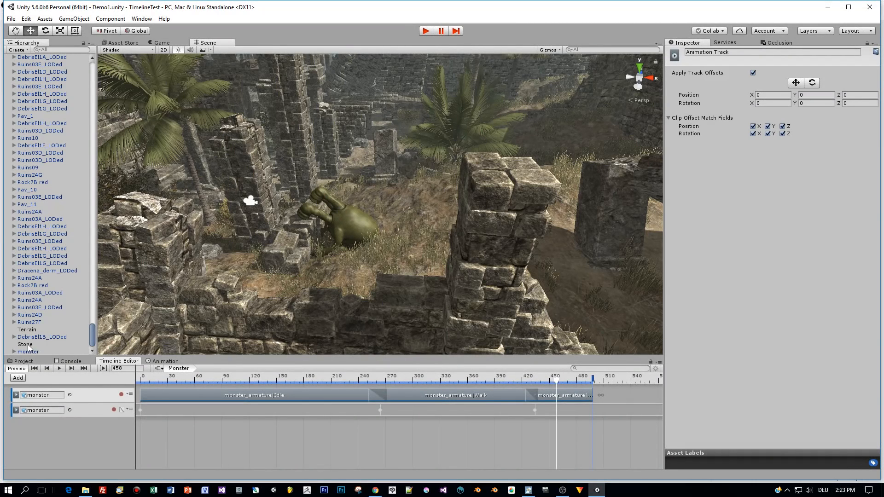
Add an animation track bound to the Stone object and start recording on it
right_click(53, 437)
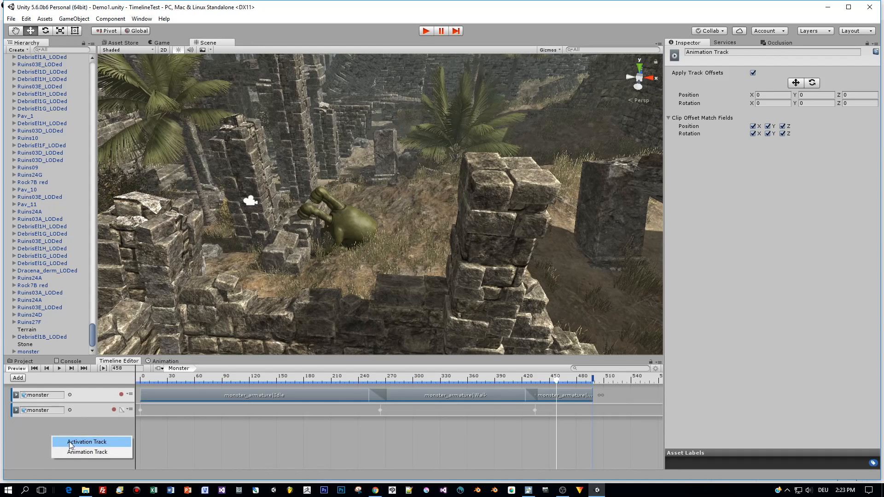
left_click(72, 452)
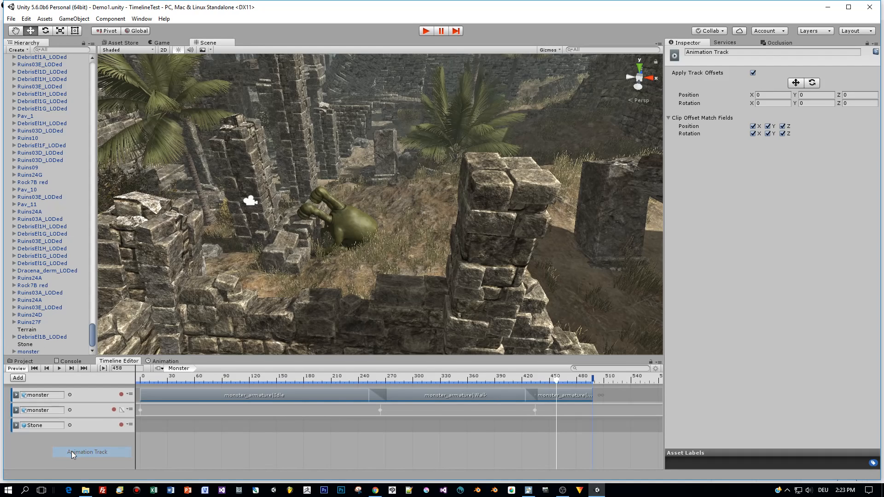
left_click(120, 425)
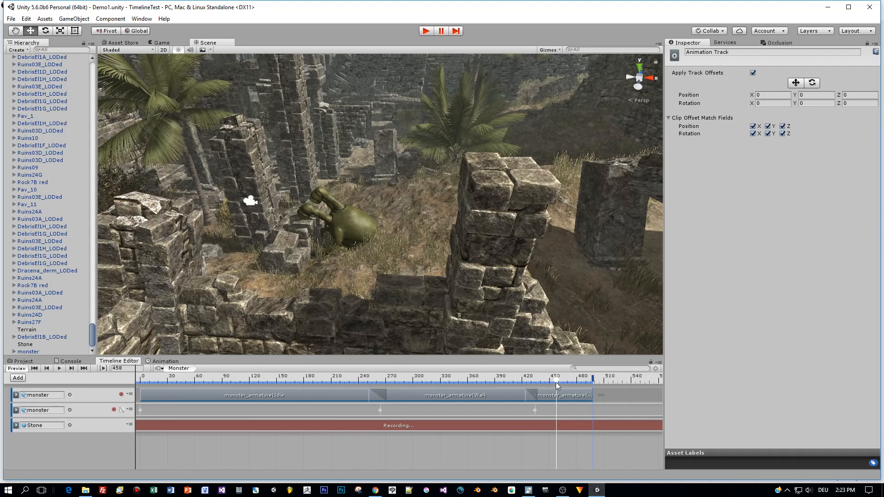
Record a Stone keyframe at frame 461 with Z rotation 368.296 and Y position 19.94
left_click_drag(557, 380, 559, 381)
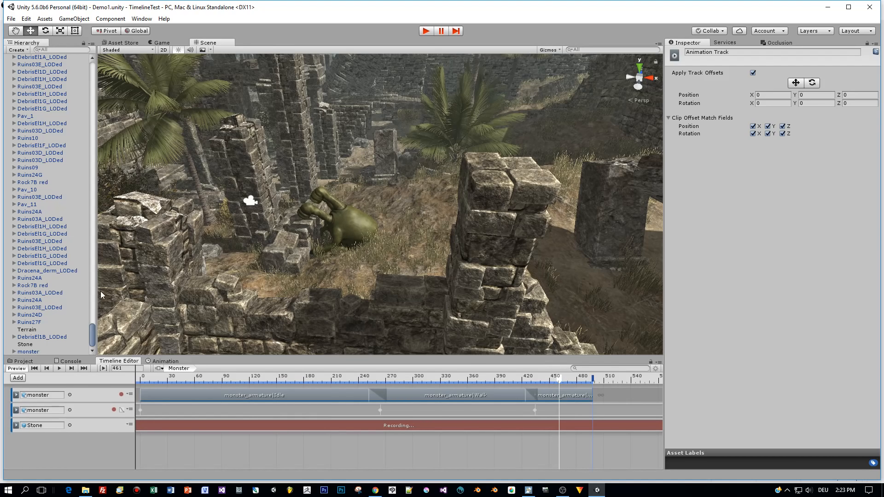
left_click(25, 344)
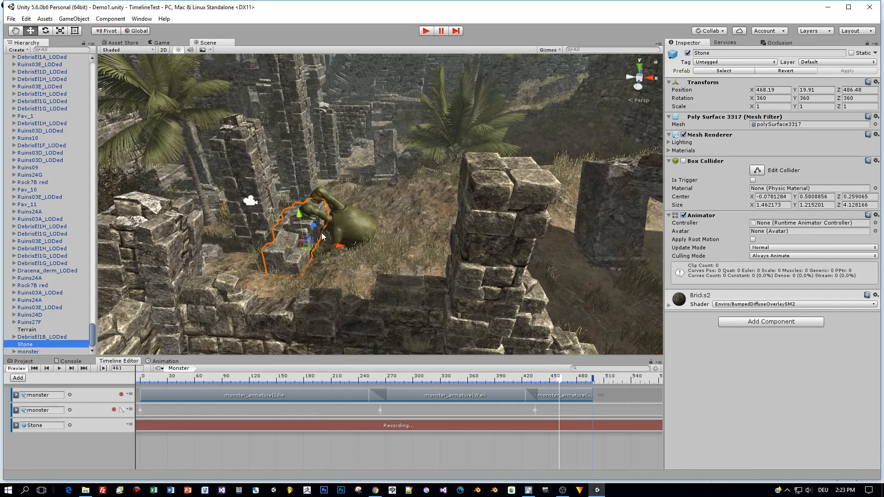
key("e")
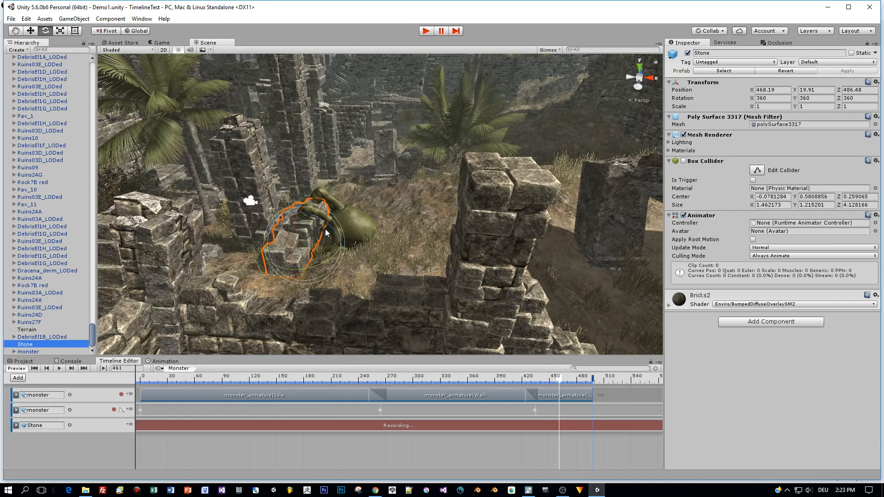
left_click_drag(336, 234, 330, 226)
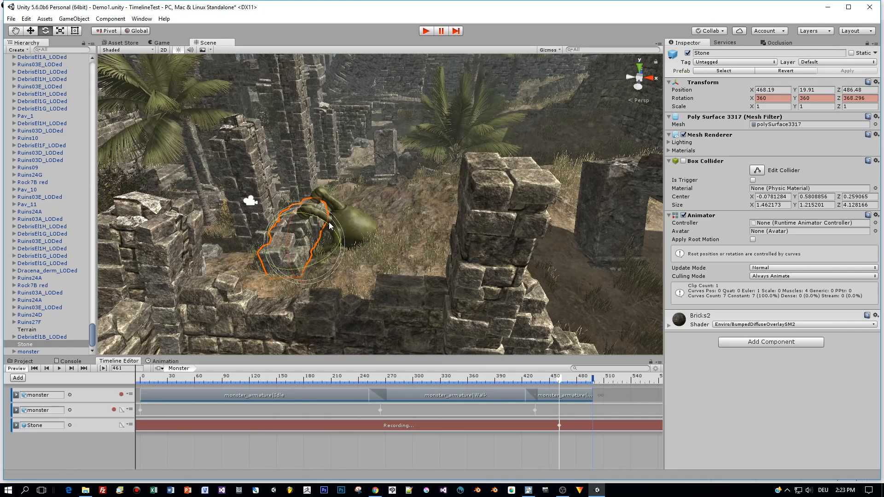
key("w")
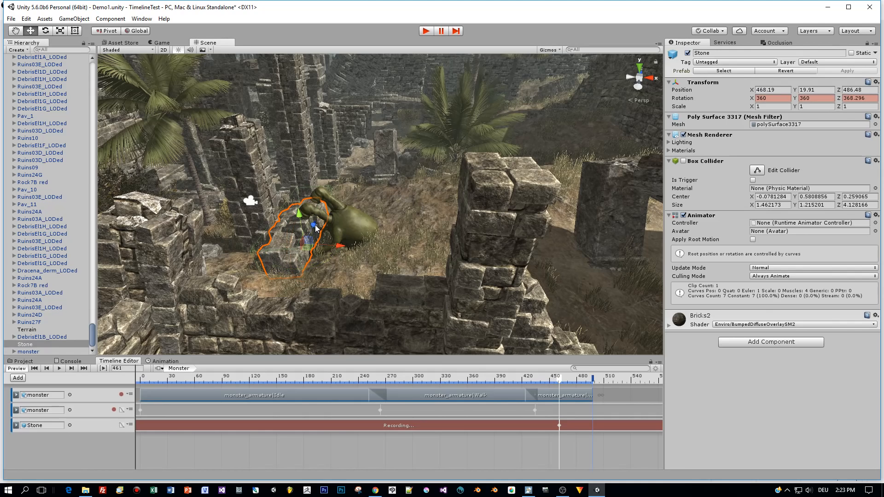
left_click_drag(299, 214, 300, 211)
Record a Stone keyframe at frame 466 with Z rotation 384.095 and position X 468.09, Y 20.11
key("e")
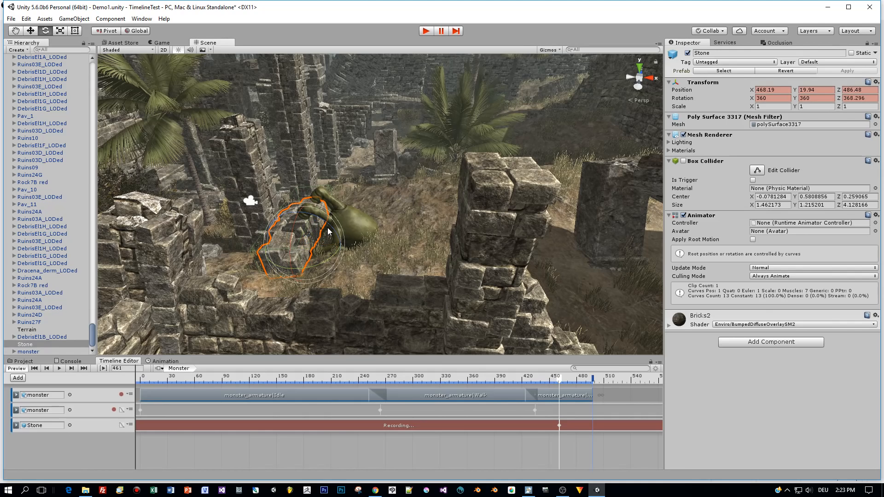
left_click_drag(562, 379, 566, 382)
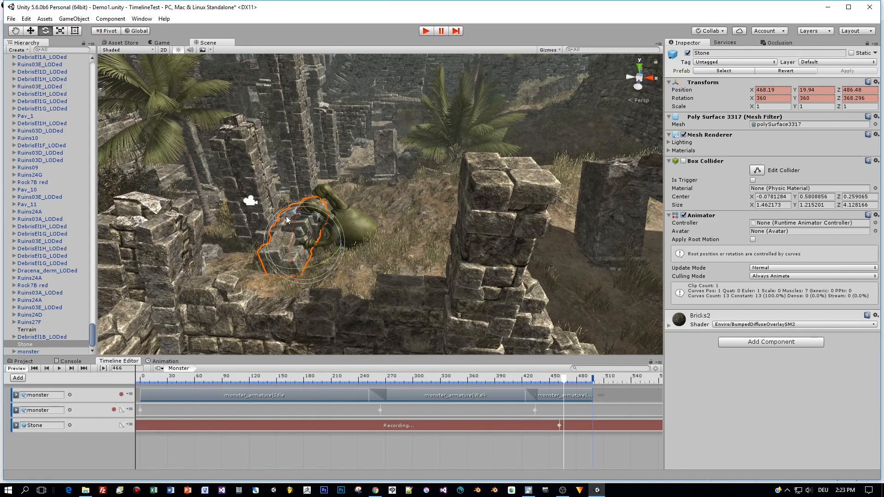
left_click_drag(319, 220, 311, 207)
key("r")
key("w")
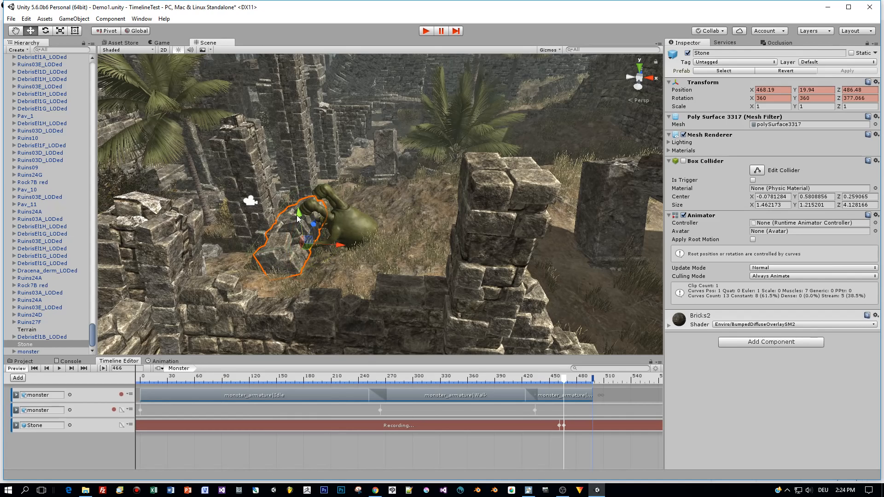
left_click_drag(298, 216, 297, 214)
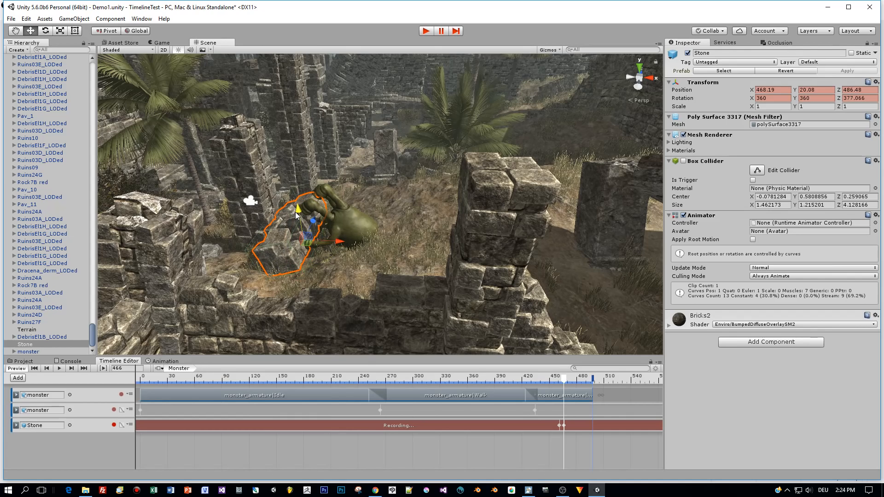
left_click(326, 239)
left_click(295, 247)
left_click_drag(341, 244, 325, 221)
key("e")
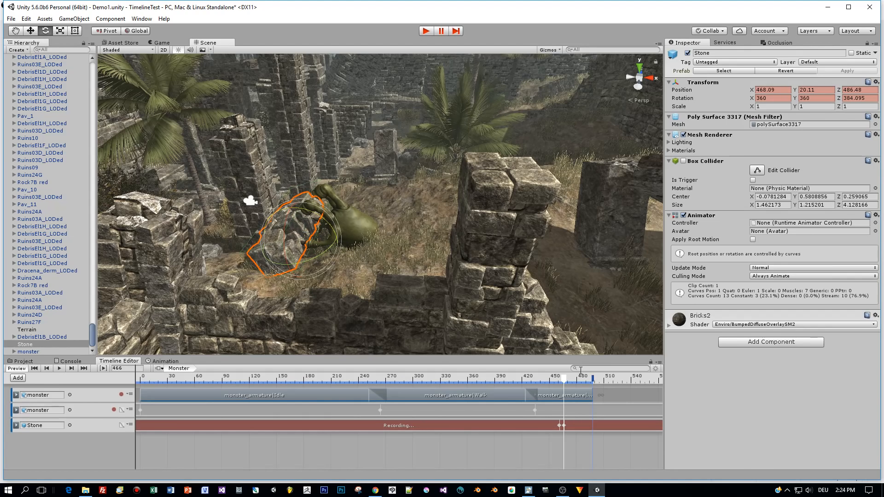
Record a third Stone keyframe at about frame 475 with the stone raised further along the monster's lifting motion
mouse_move(562, 382)
left_mouse_down()
mouse_move(548, 382)
mouse_move(573, 381)
left_mouse_up()
key("w")
mouse_move(296, 217)
left_mouse_down()
mouse_move(329, 221)
mouse_move(294, 203)
left_mouse_up()
key("e")
key("w")
left_click_drag(333, 234, 327, 232)
Scrub back through the timeline, stop recording on the Stone track, and run the scene from frame 0
left_click_drag(580, 382, 460, 401)
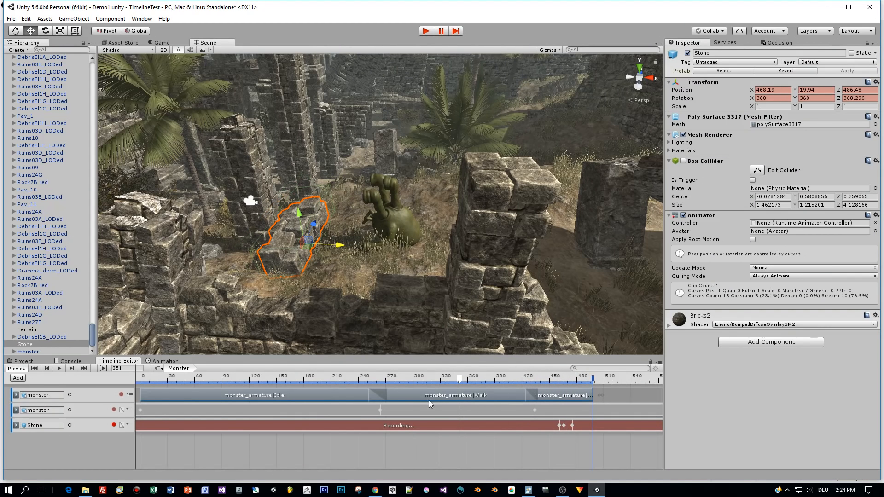
left_click(113, 425)
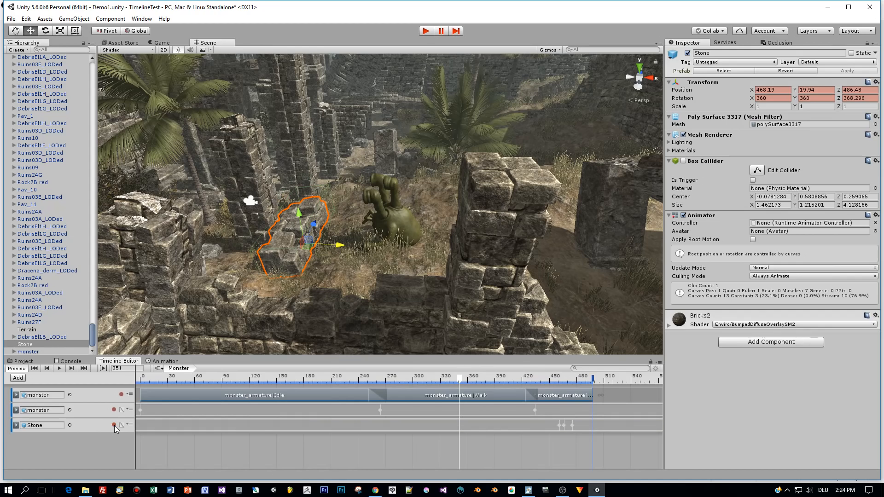
left_click_drag(159, 382, 139, 381)
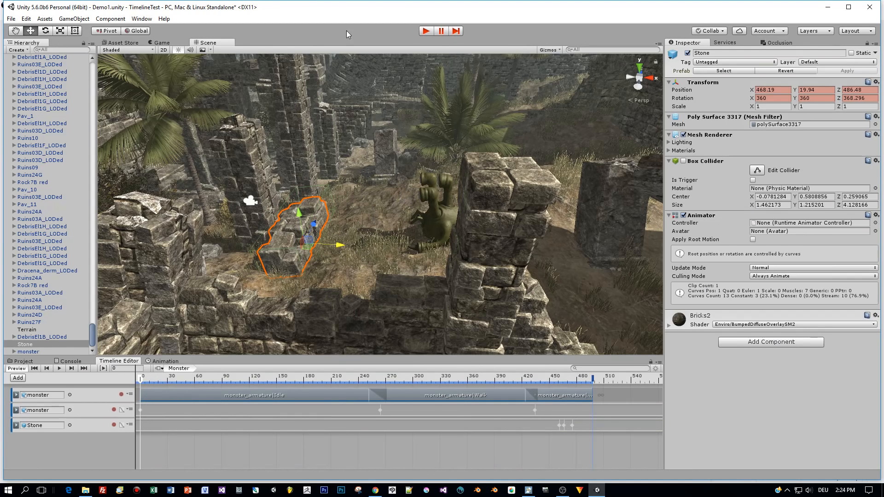
left_click(426, 32)
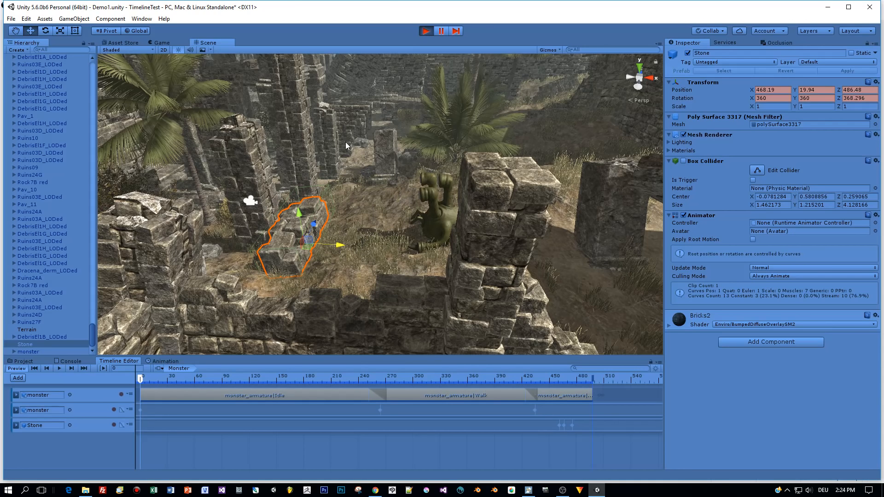